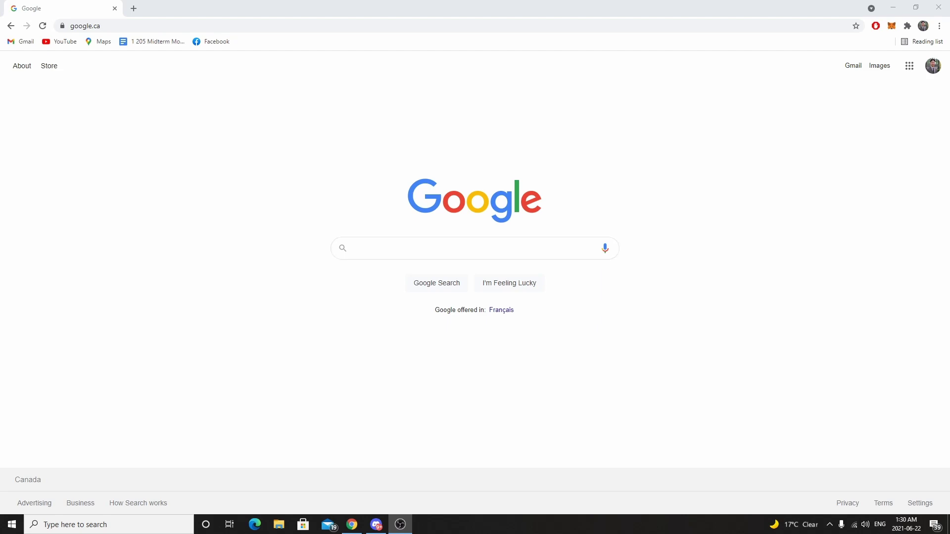
Search Google for 'google extensions' and open the Chrome Web Store extensions result.
click(354, 248)
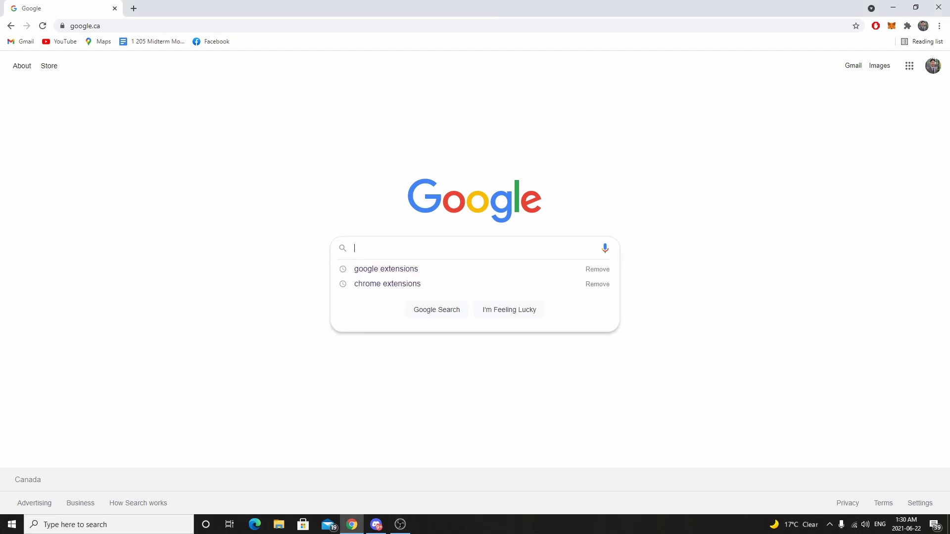
key(Up)
key(Up)
key(Return)
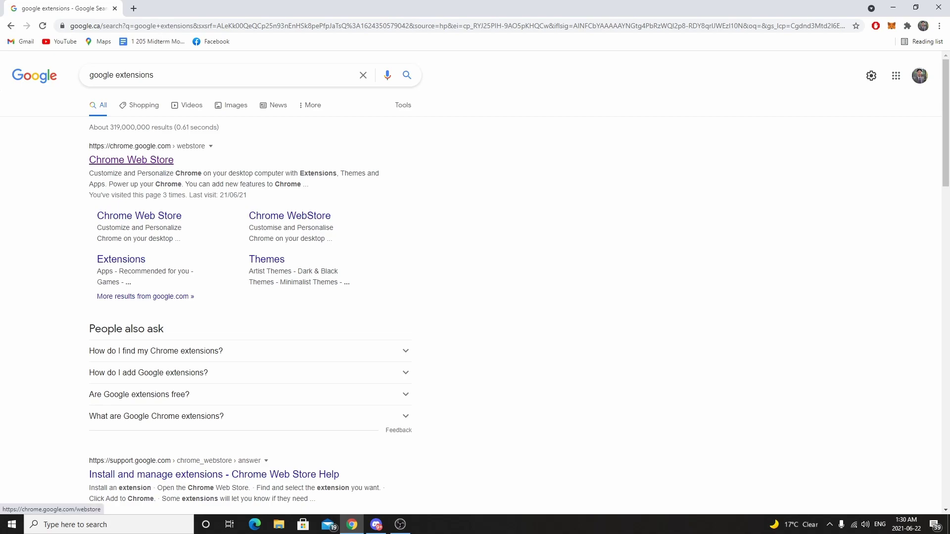
click(131, 160)
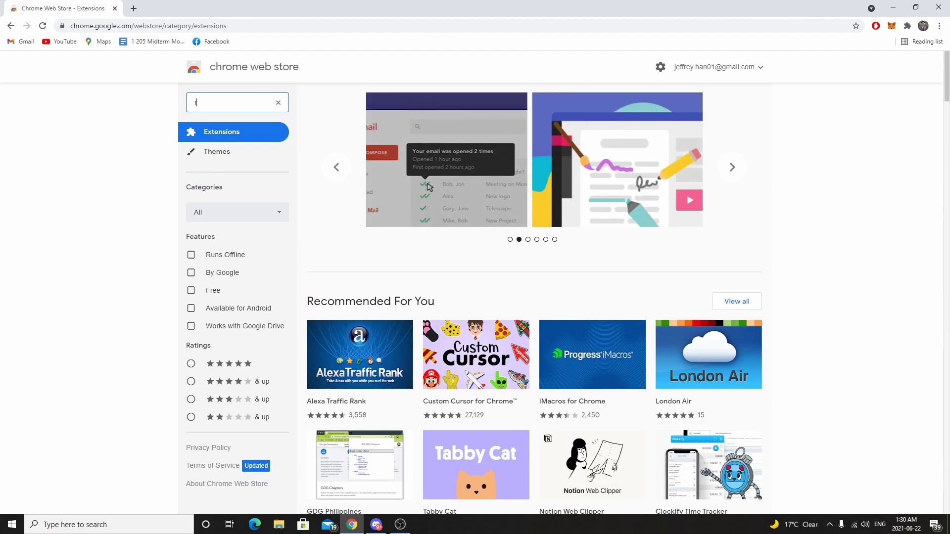
Search the store for 'ronin wallet' and add the Ronin Wallet extension to Chrome.
text(ronin wallet)
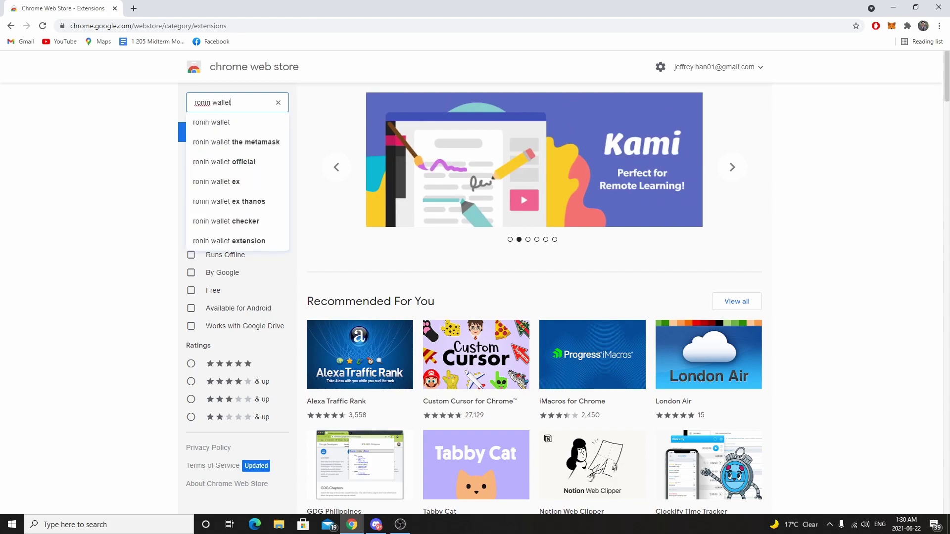
key(Return)
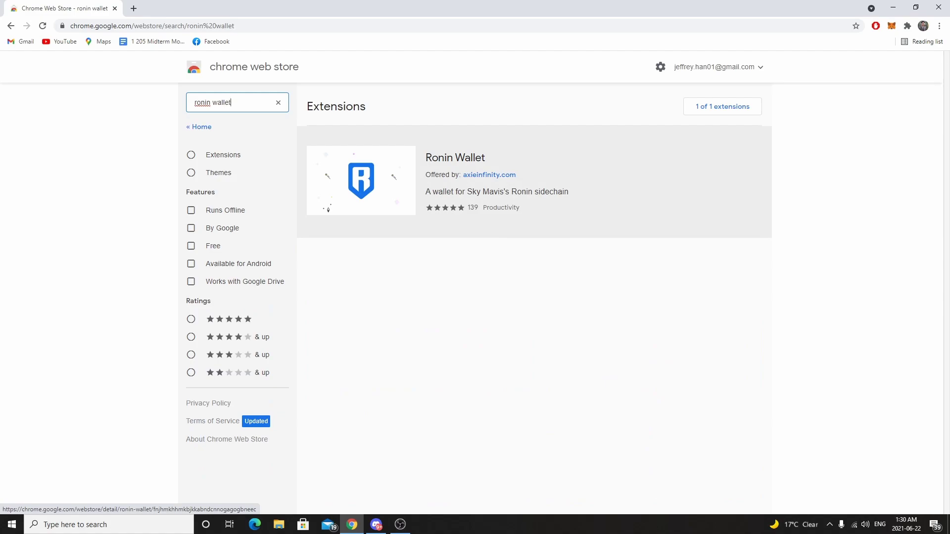
click(456, 158)
click(688, 136)
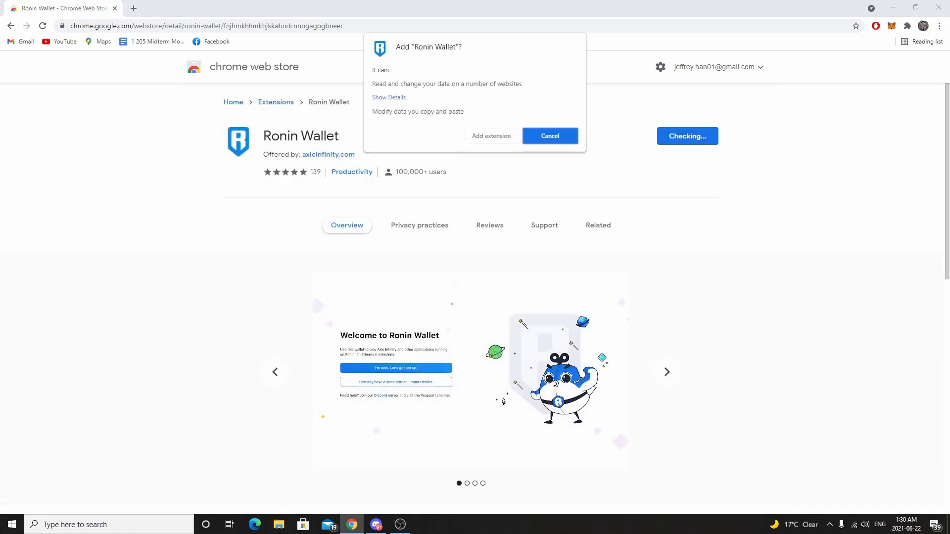
click(491, 136)
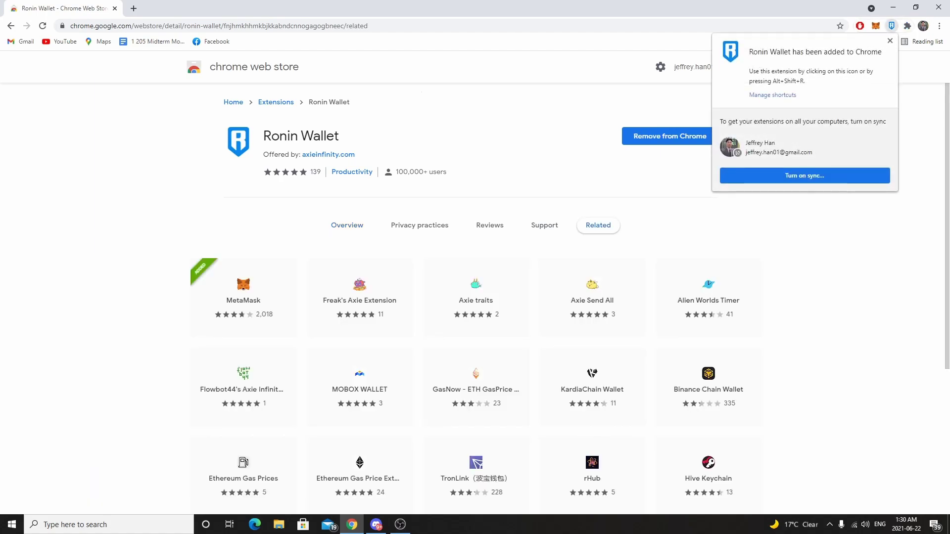
Pin Ronin Wallet to the Chrome toolbar and open its 'Your Digital Passport' welcome screen.
click(890, 40)
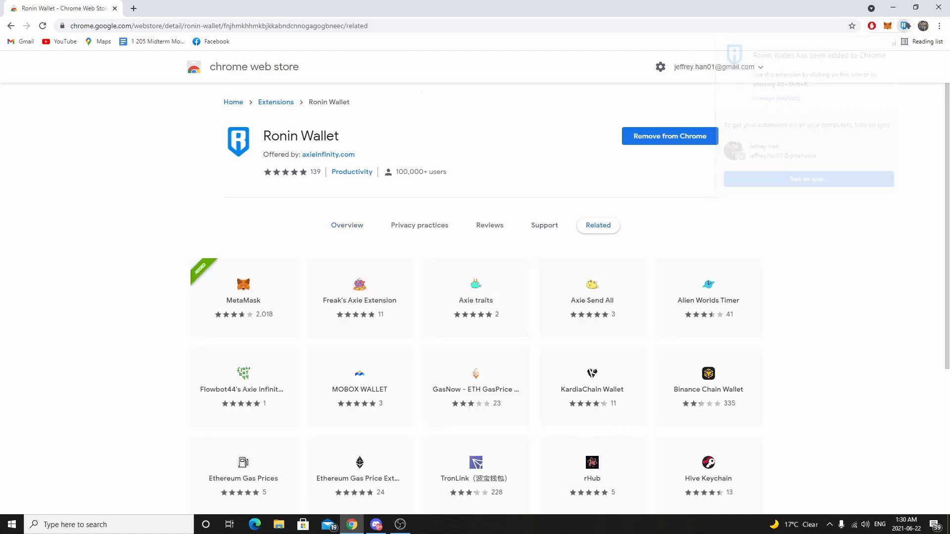
click(908, 26)
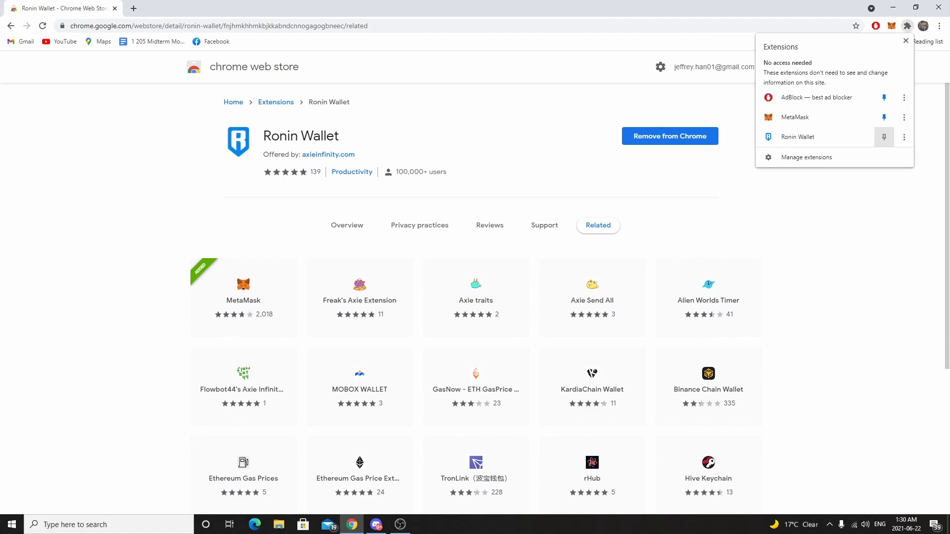
click(884, 137)
key(Escape)
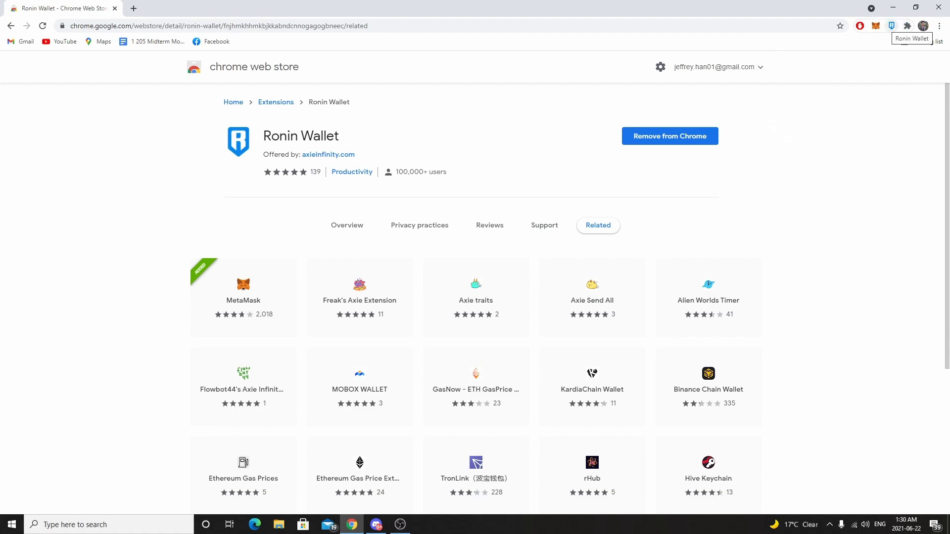
click(892, 25)
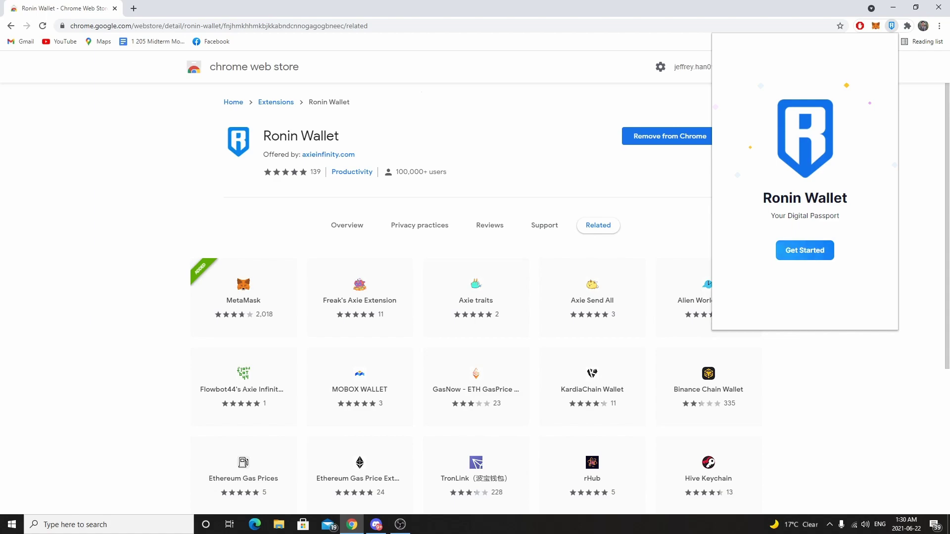
Start the Ronin Wallet setup with Get Started.
click(805, 250)
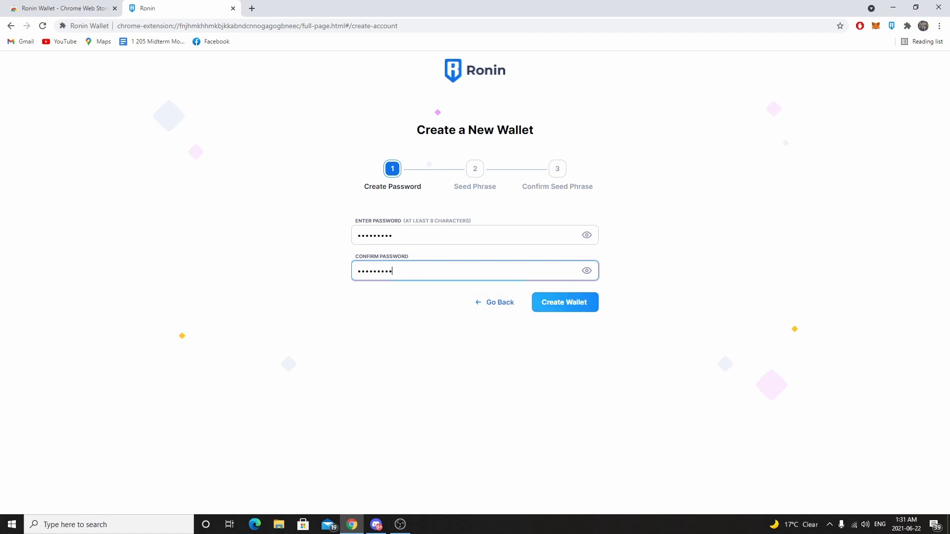
Create the wallet with the entered password, reveal the seed phrase, and proceed to Confirm Seed Phrase.
click(564, 303)
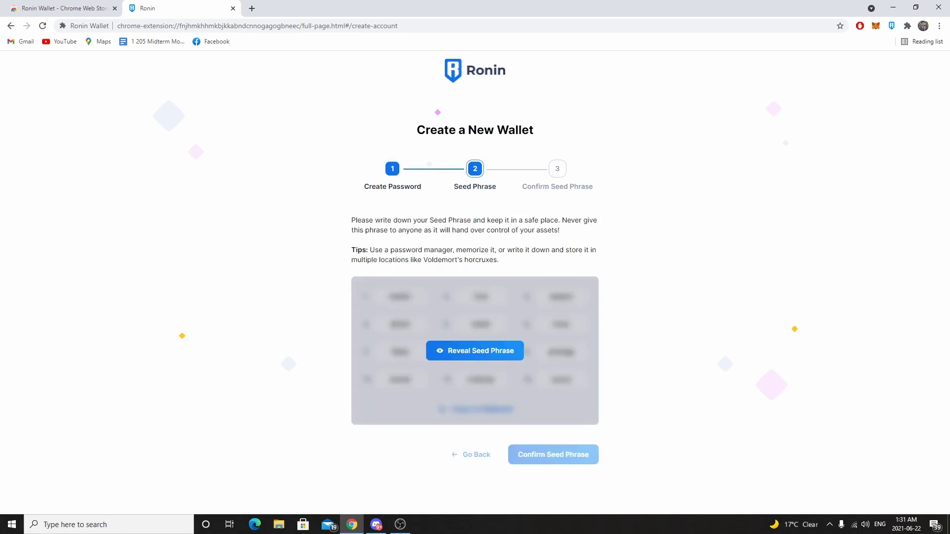
drag(454, 186, 497, 187)
click(484, 186)
click(496, 187)
click(475, 350)
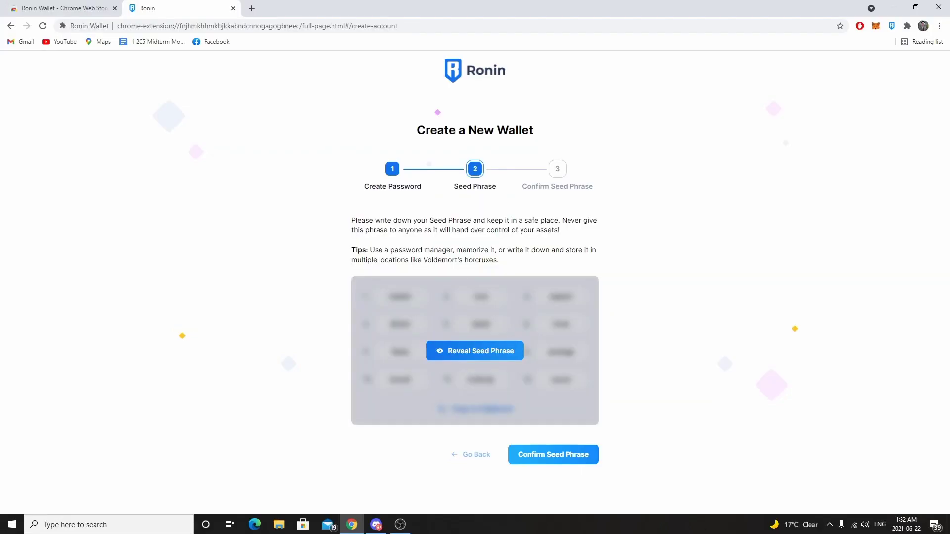
click(410, 257)
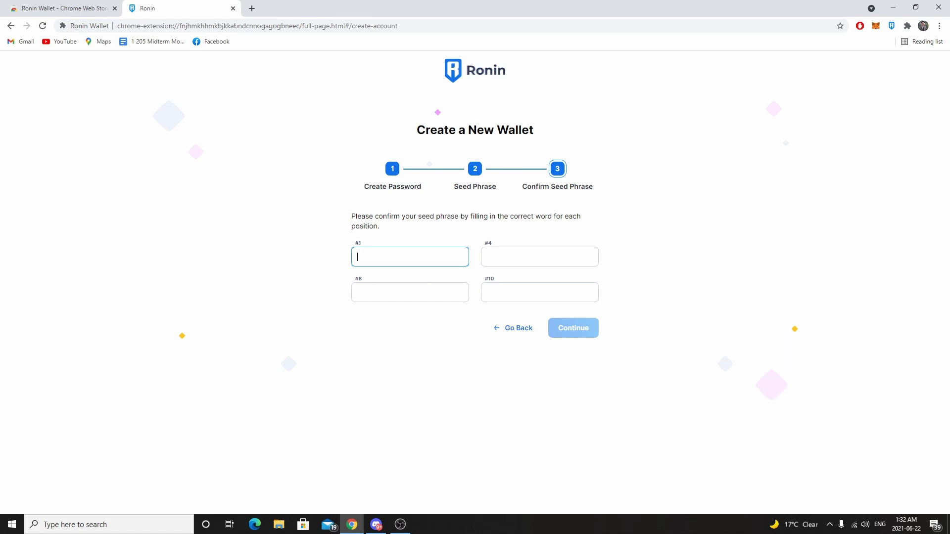
Enter the requested seed phrase words for positions #1, #4, #8 and #10, and submit.
key(Tab)
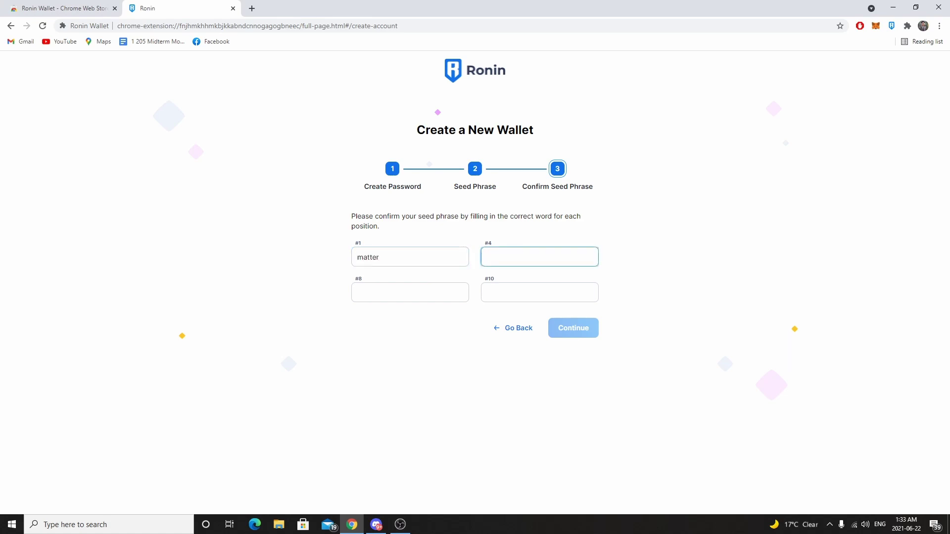
key(Tab)
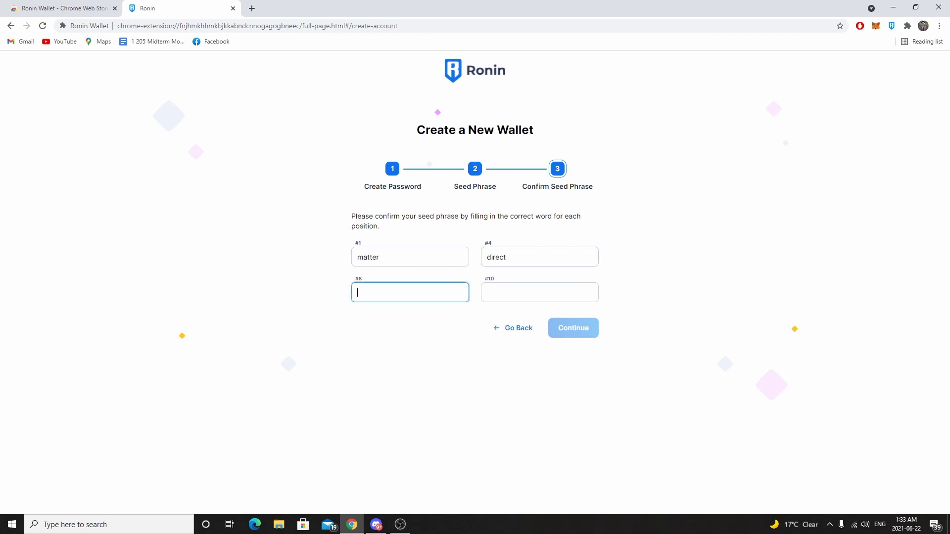
key(Tab)
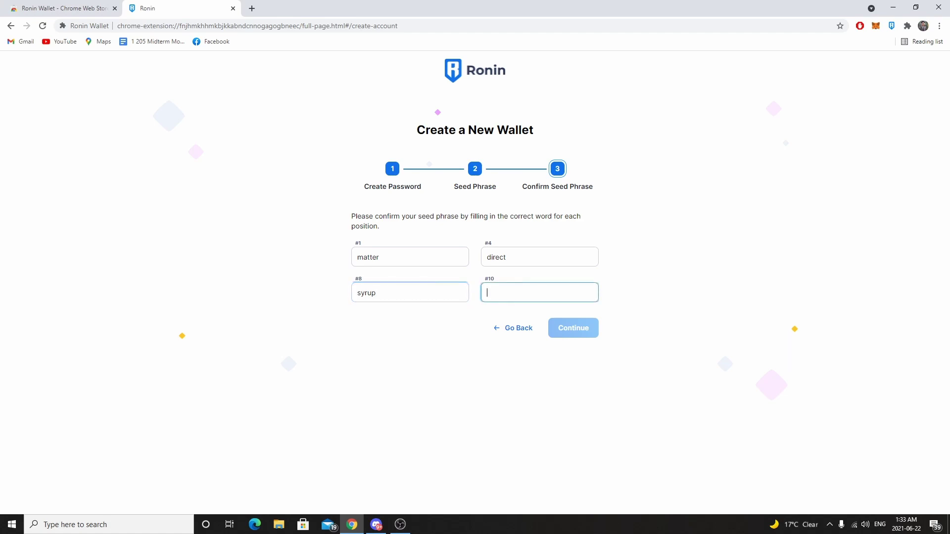
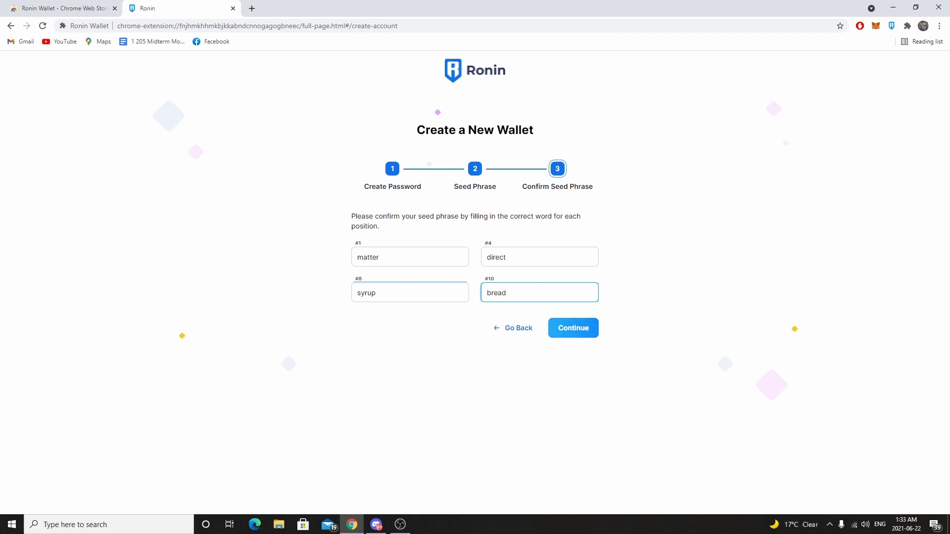
key(Return)
Retype the incorrect #1 seed word and resubmit to finish creating the wallet.
click(368, 258)
key(ctrl+a)
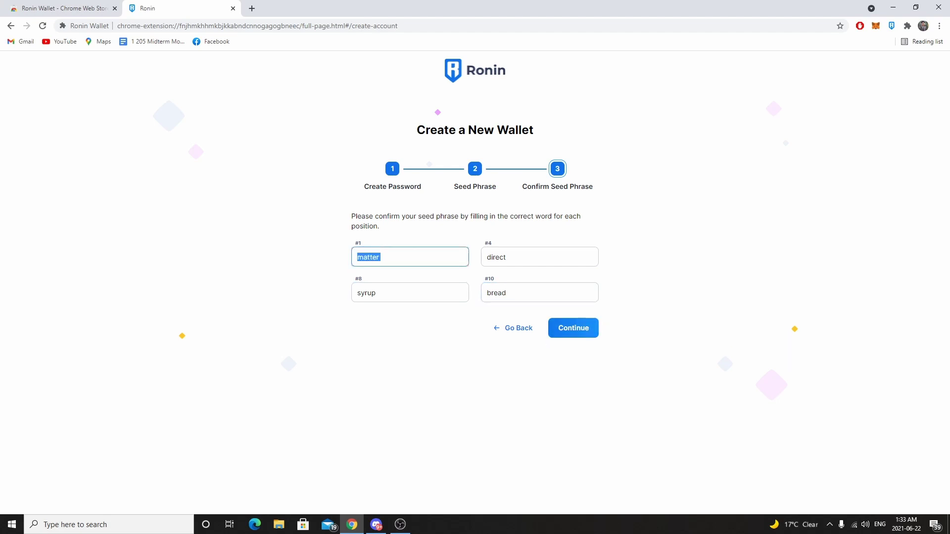
key(Return)
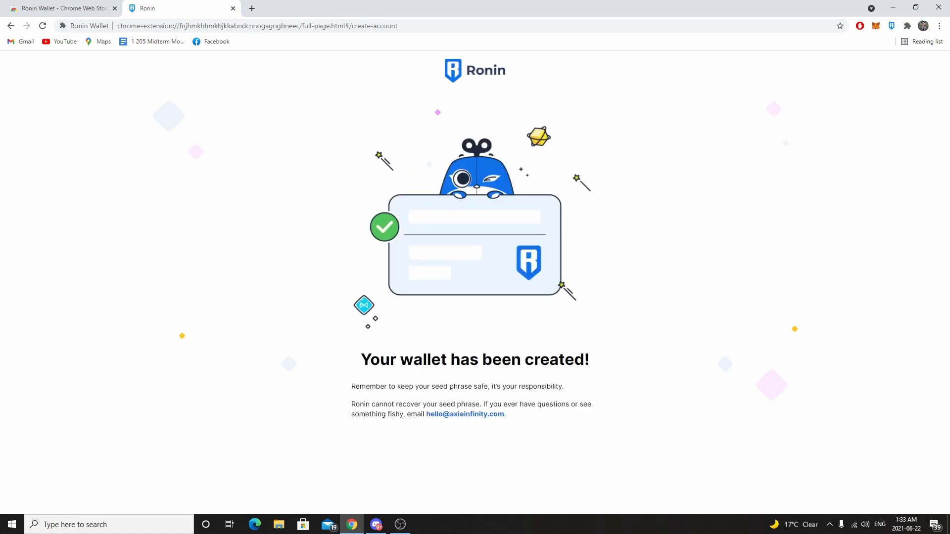
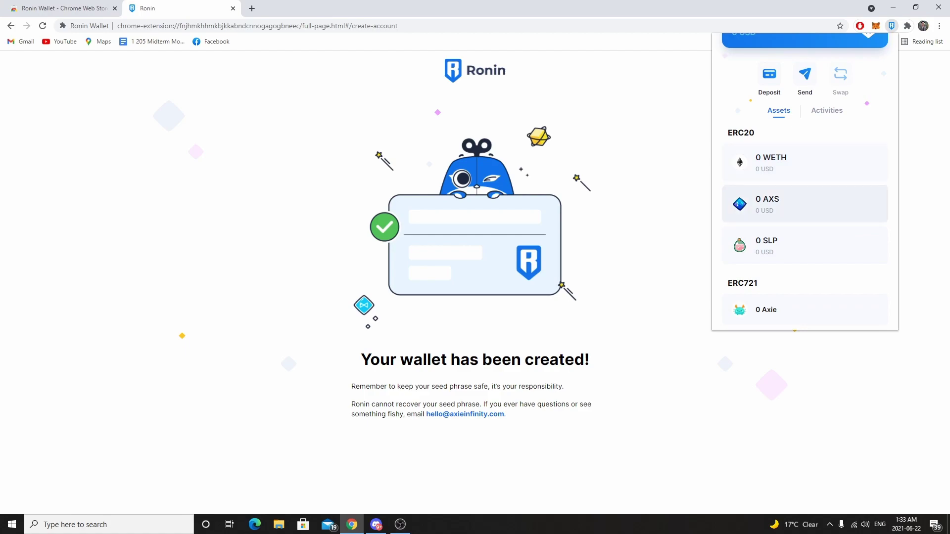
Copy the Account #1 wallet address from its card and open the Send Token form.
scroll(805, 198, down, 2)
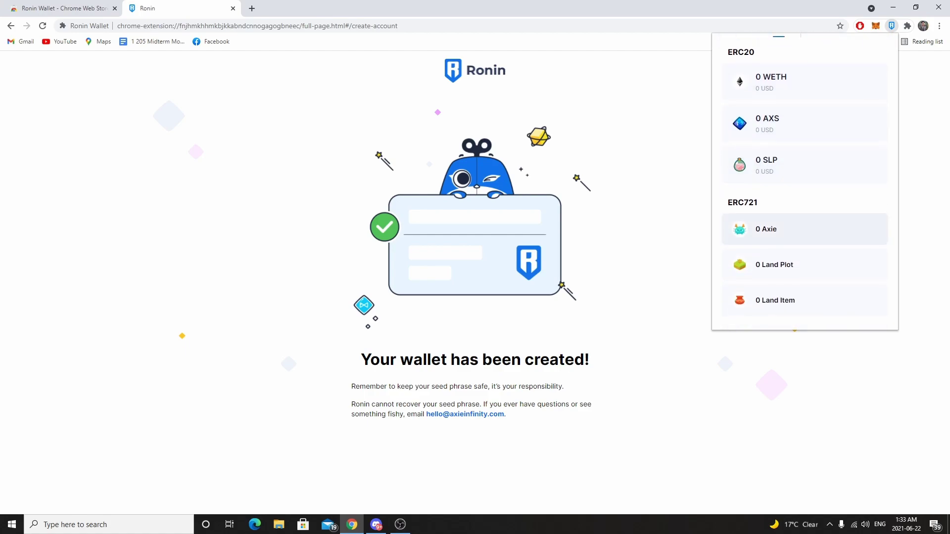
scroll(805, 230, up, 3)
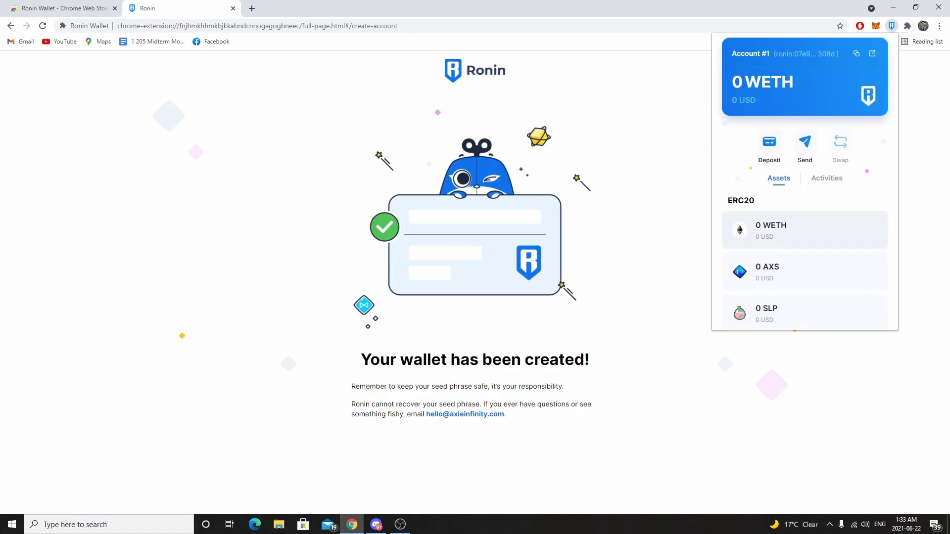
scroll(805, 198, up, 1)
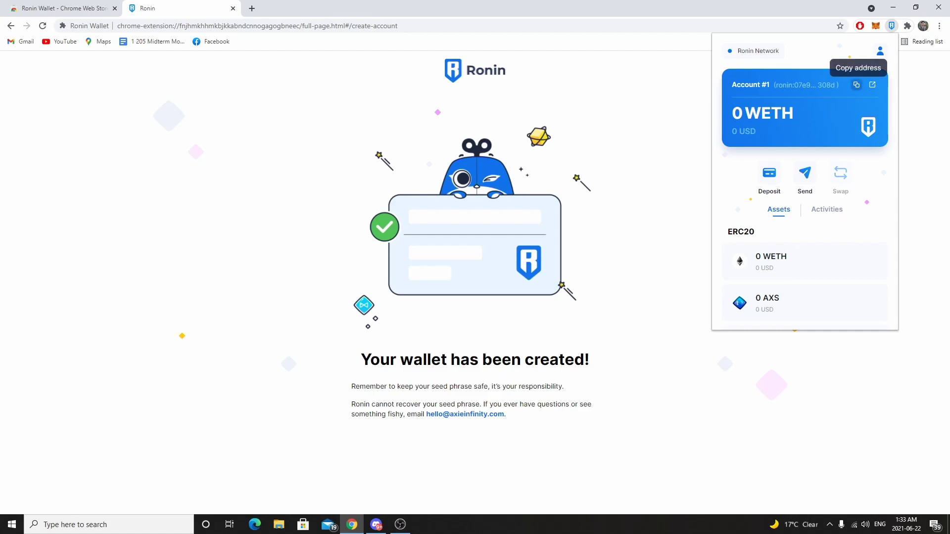
click(856, 86)
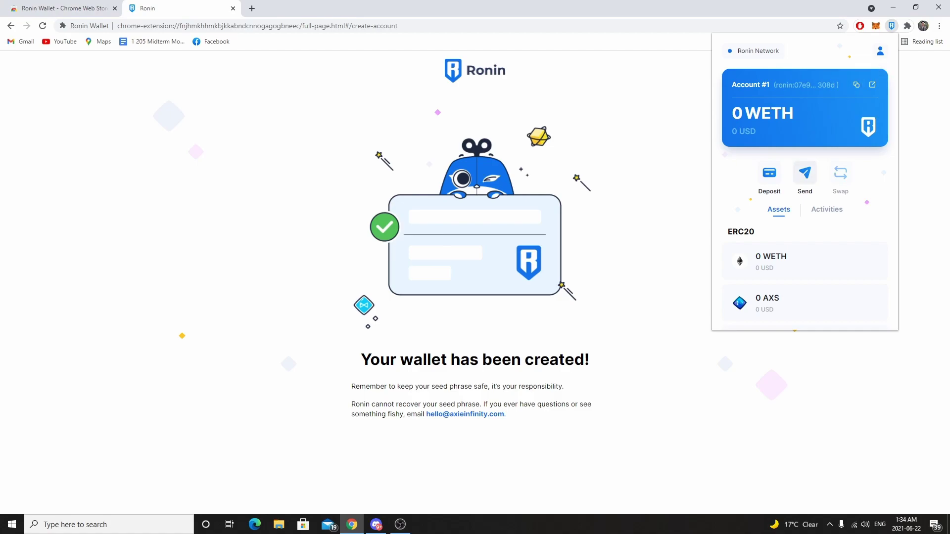
click(806, 173)
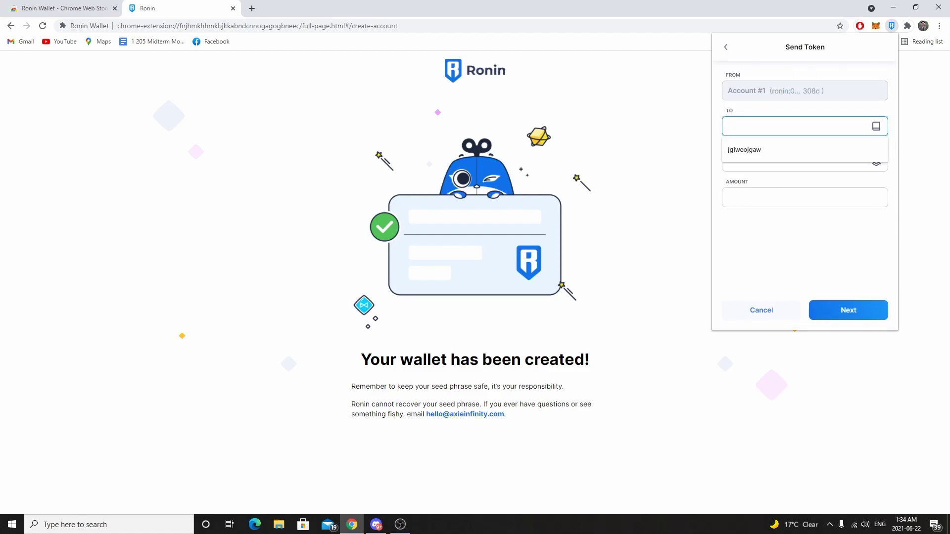
Paste the copied address into TO and inspect it, then discard and reopen an empty Send Token form.
key(ctrl+v)
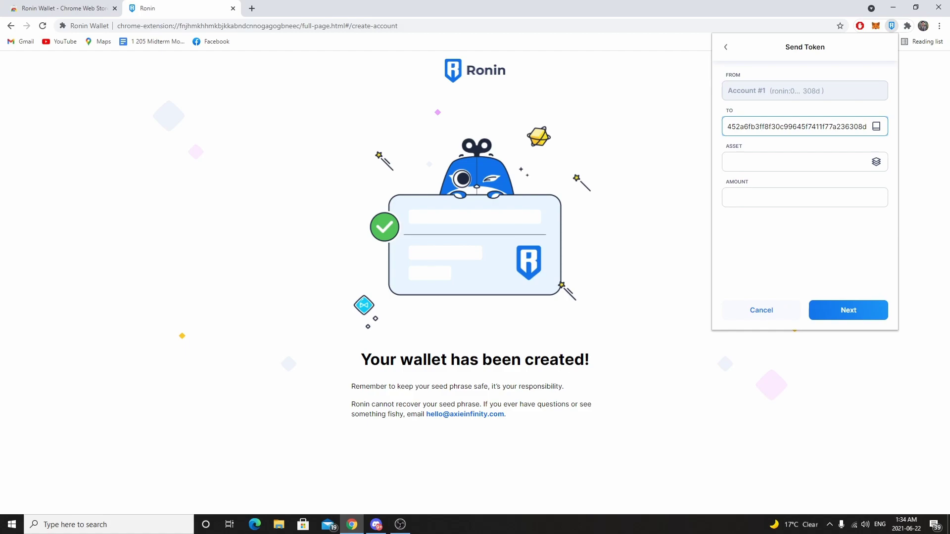
key(Home)
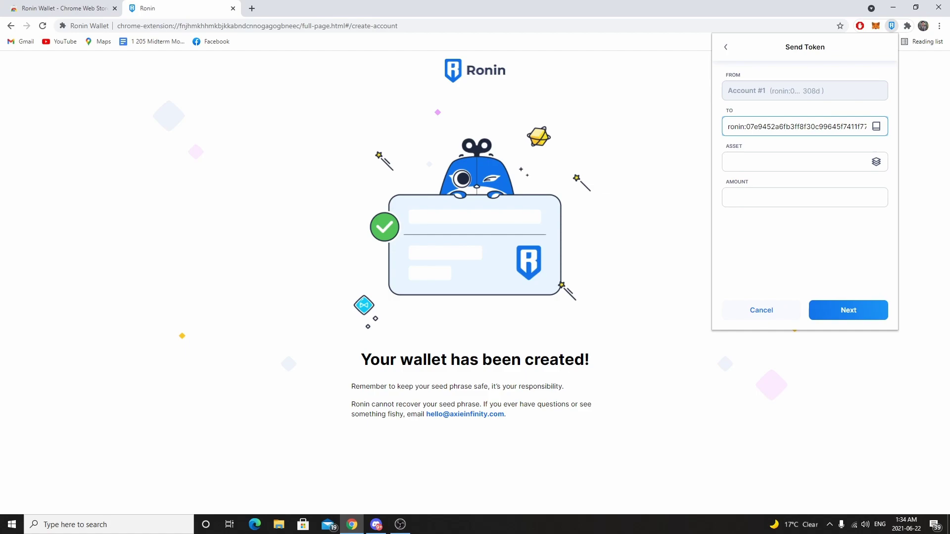
drag(745, 127, 867, 126)
click(854, 127)
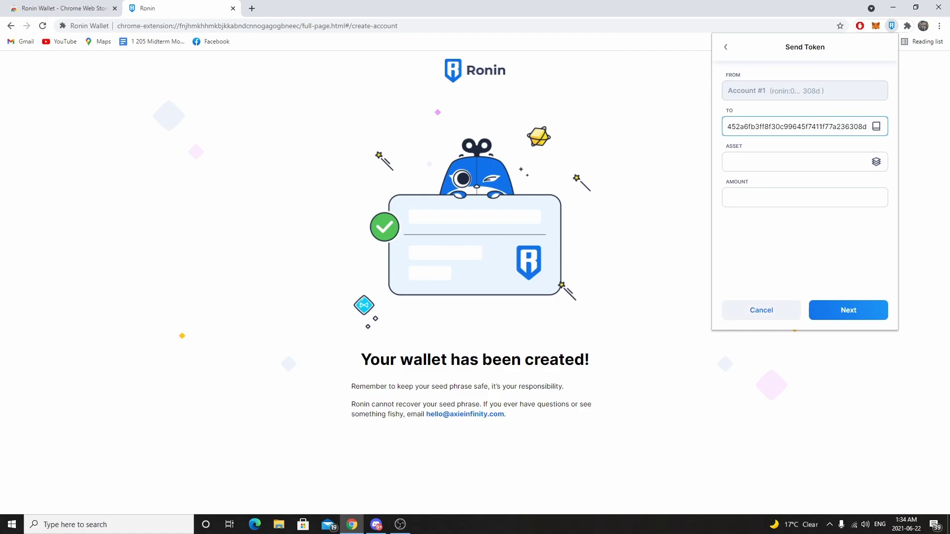
key(Escape)
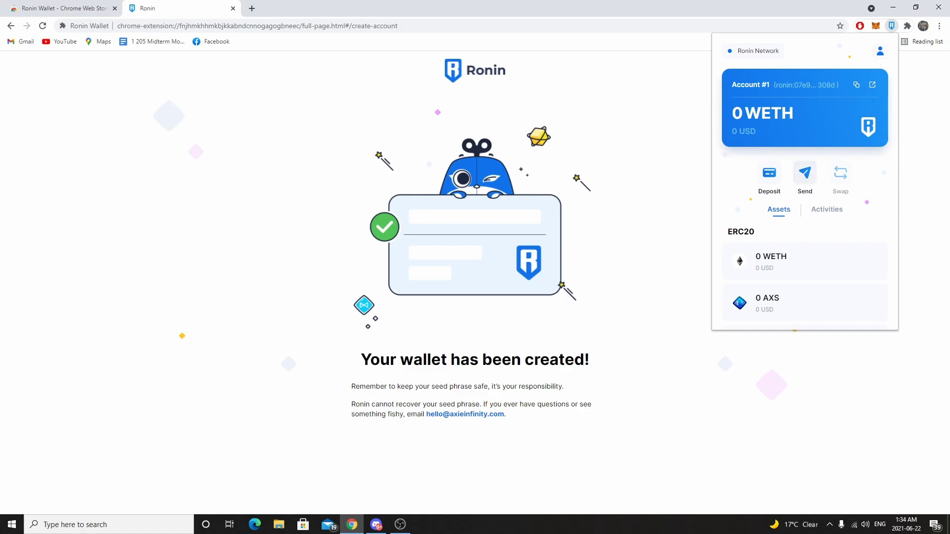
click(804, 174)
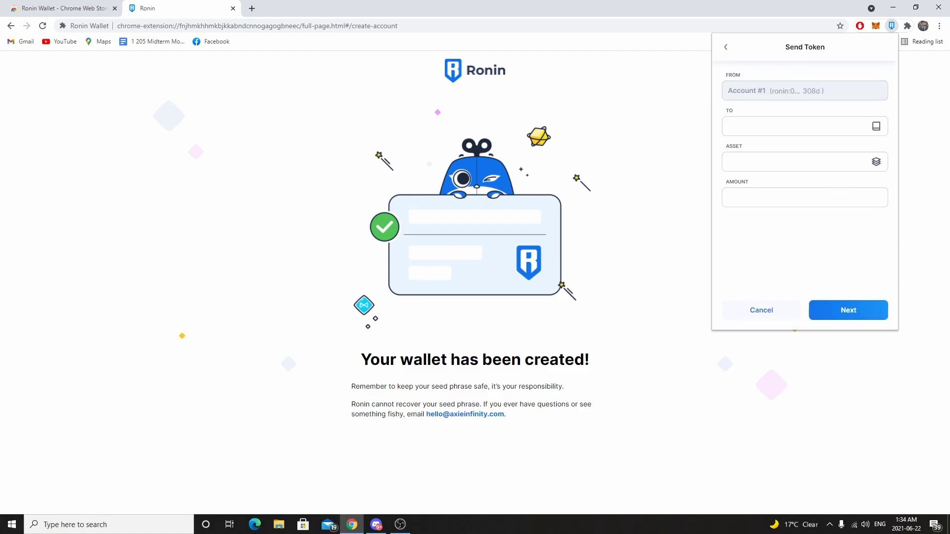
Browse the My Assets list without choosing, close the form, and review the zero WETH, AXS, SLP, Axie balances.
click(805, 197)
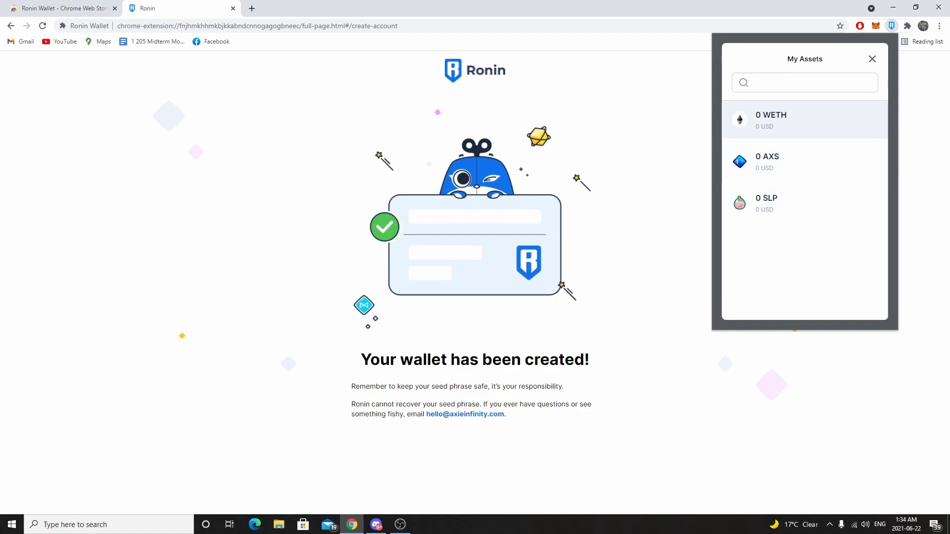
key(Escape)
key(Escape)
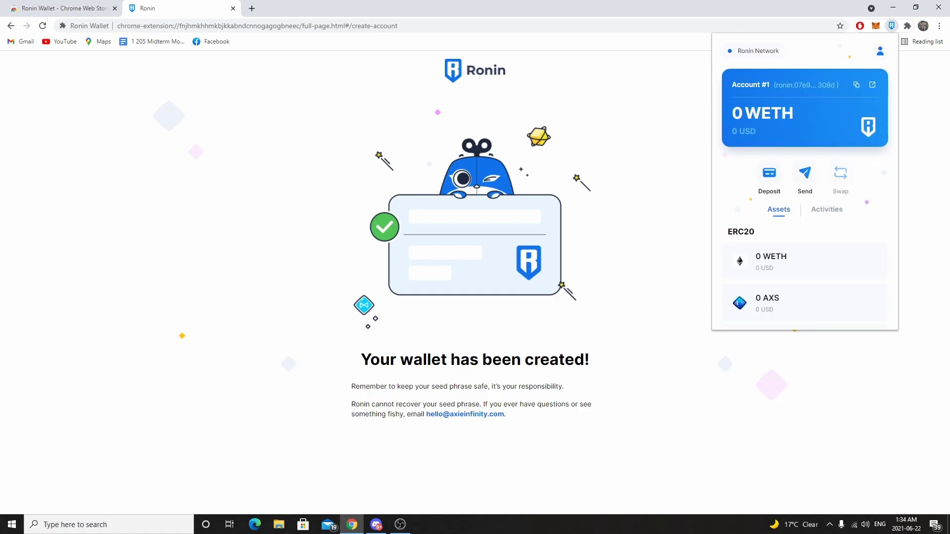
scroll(805, 253, down, 1)
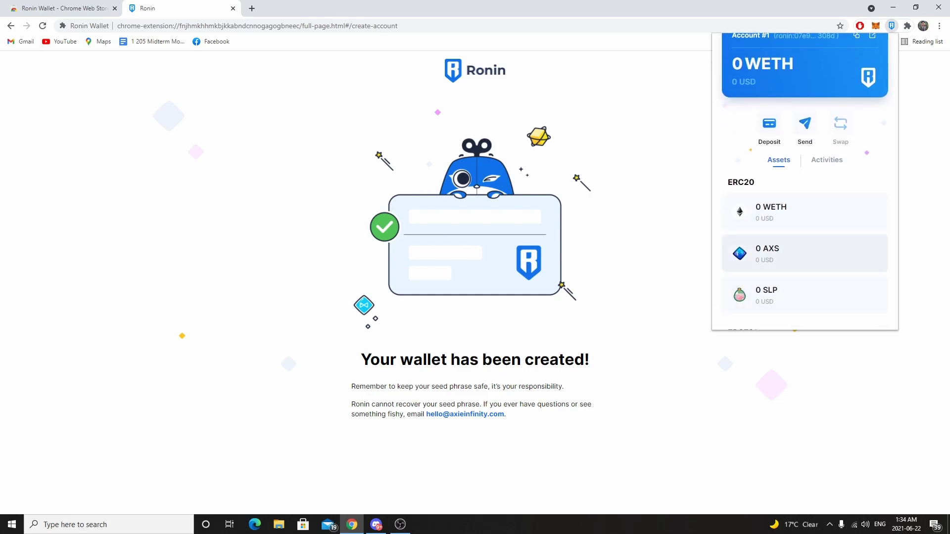
scroll(805, 254, up, 1)
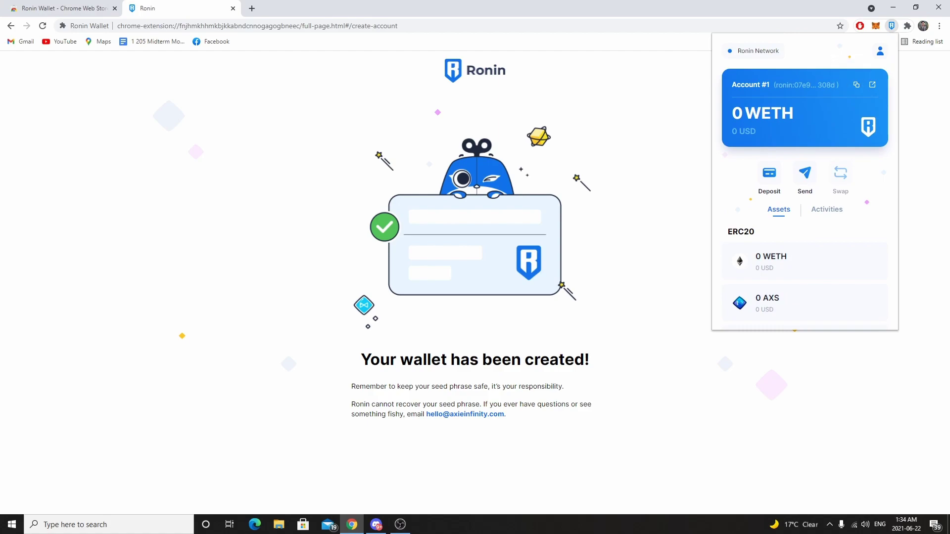
scroll(772, 198, down, 2)
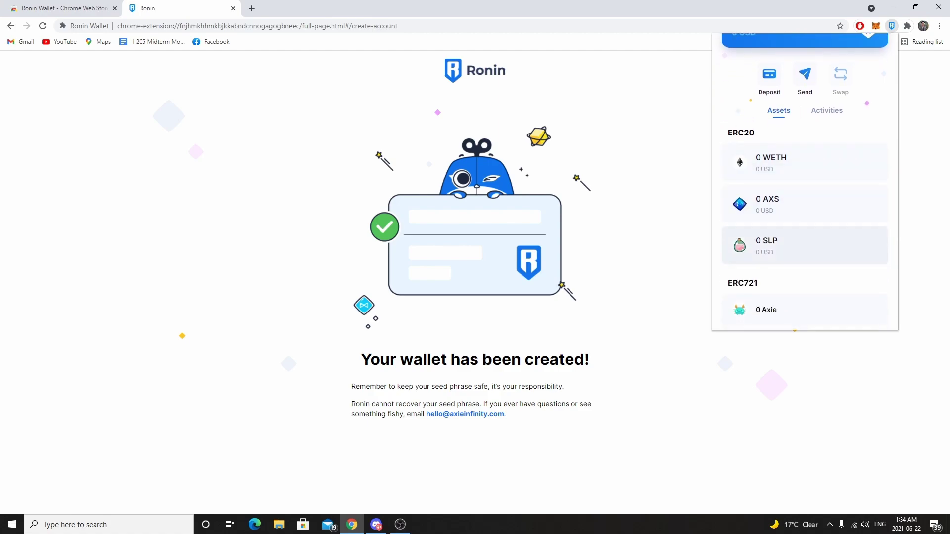
scroll(772, 198, up, 2)
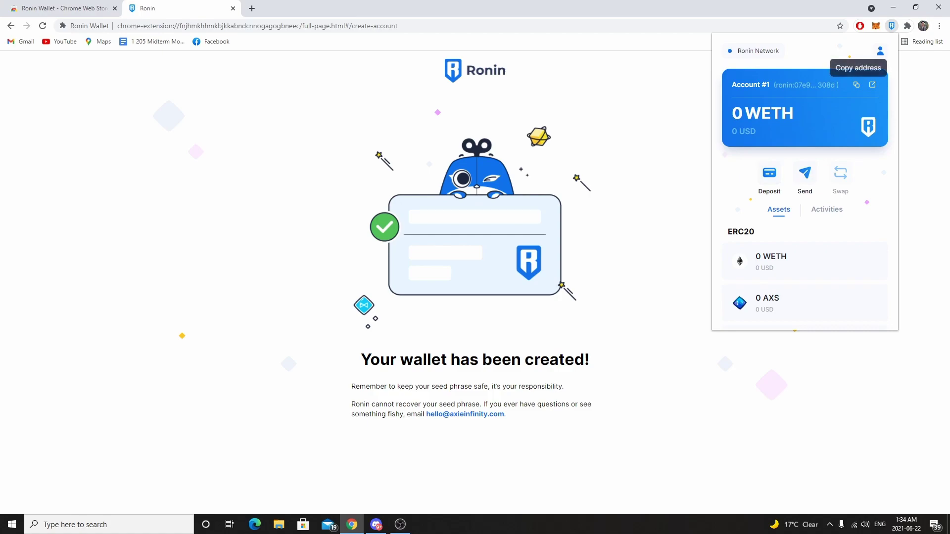